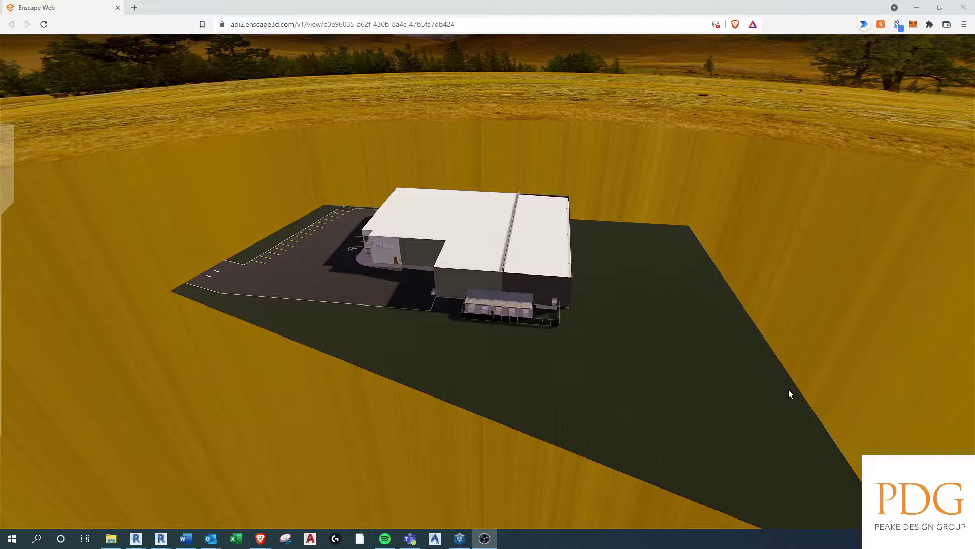
Step: Orbit around the building to view its front and parking lot, and shift the time of day to night
left_click(789, 394)
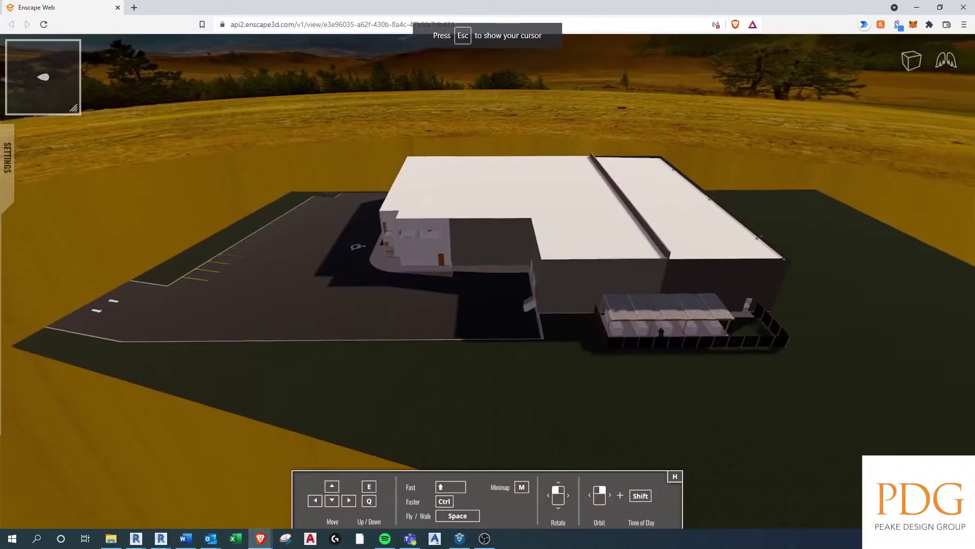
left_click_drag(559, 275, 792, 271)
left_click_drag(644, 248, 501, 239)
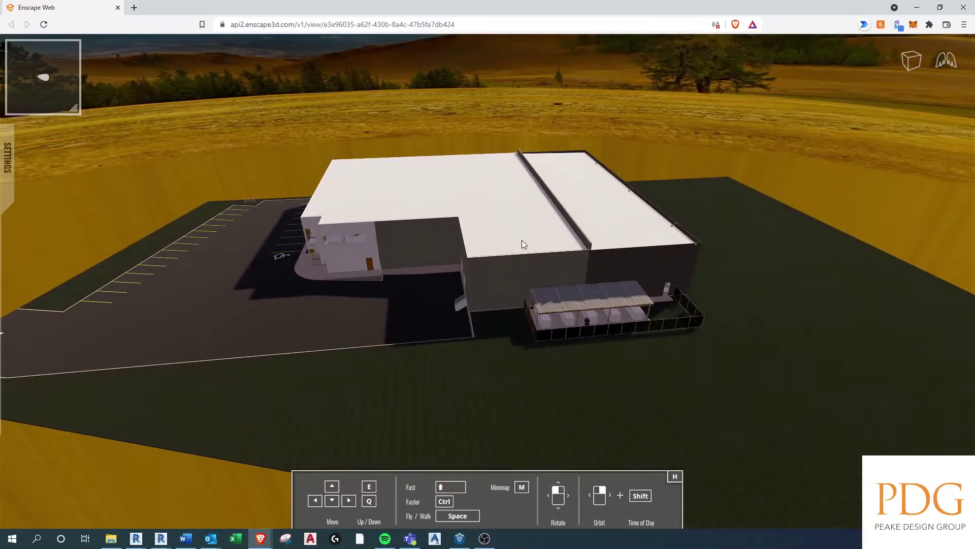
right_click_drag(487, 229, 406, 191)
right_click_drag(203, 366, 349, 376)
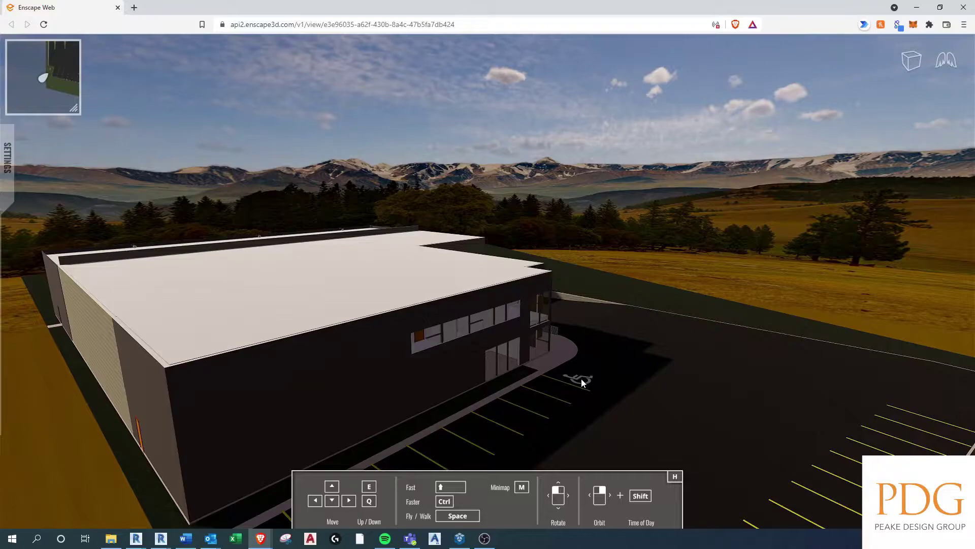
right_click_drag(577, 377, 718, 340)
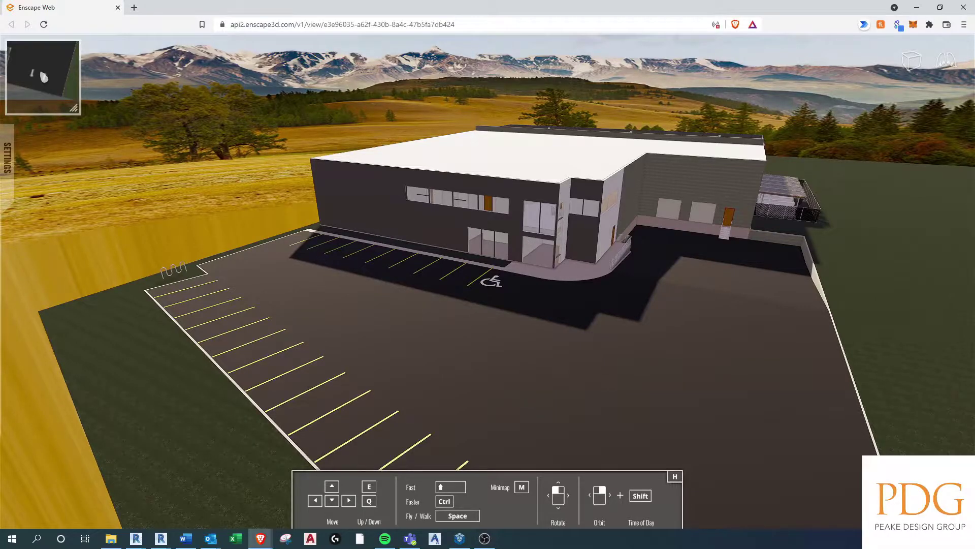
right_click_drag(487, 325, 780, 325, "shift")
Step: Set the rendering style to Polystyrol, after trying White Mode, and increase the outlines to 100 %
mouse_move(8, 152)
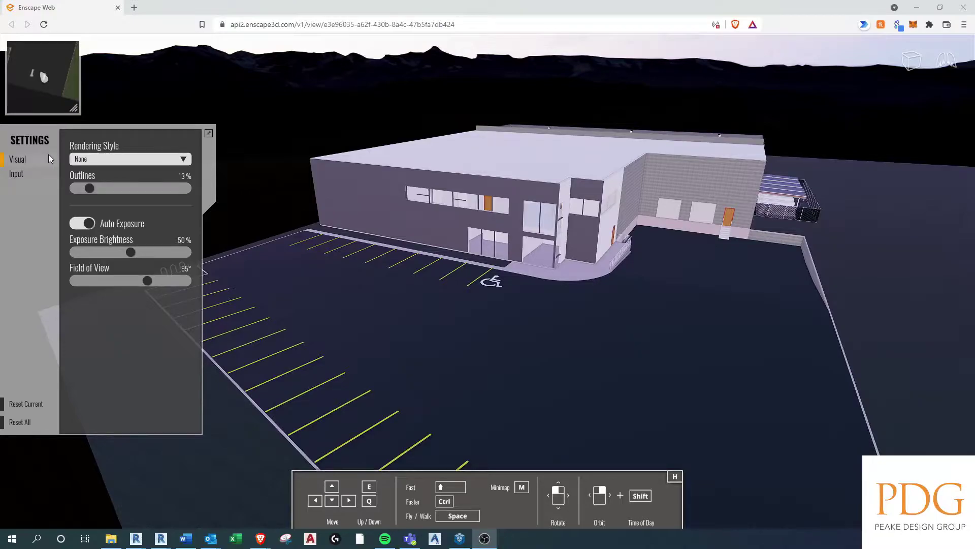
left_click(100, 158)
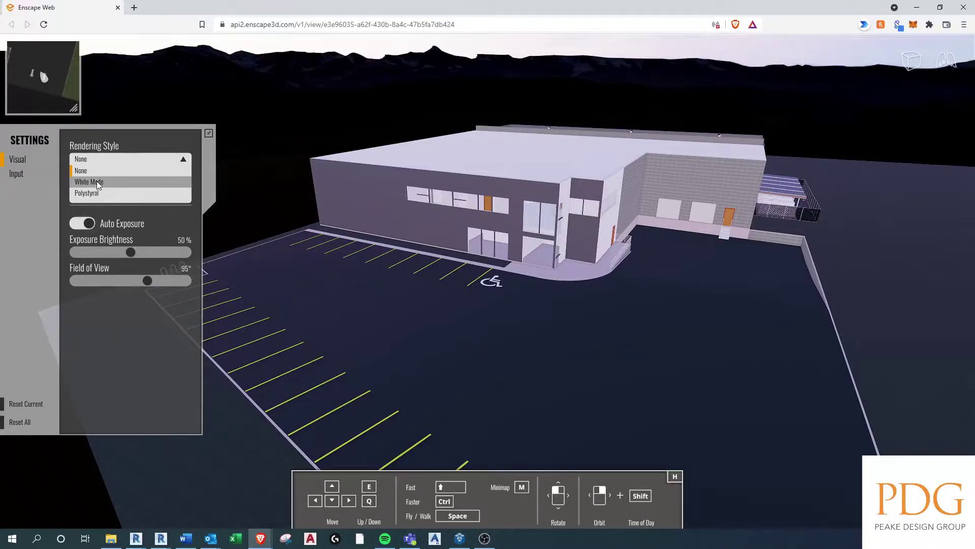
left_click(96, 181)
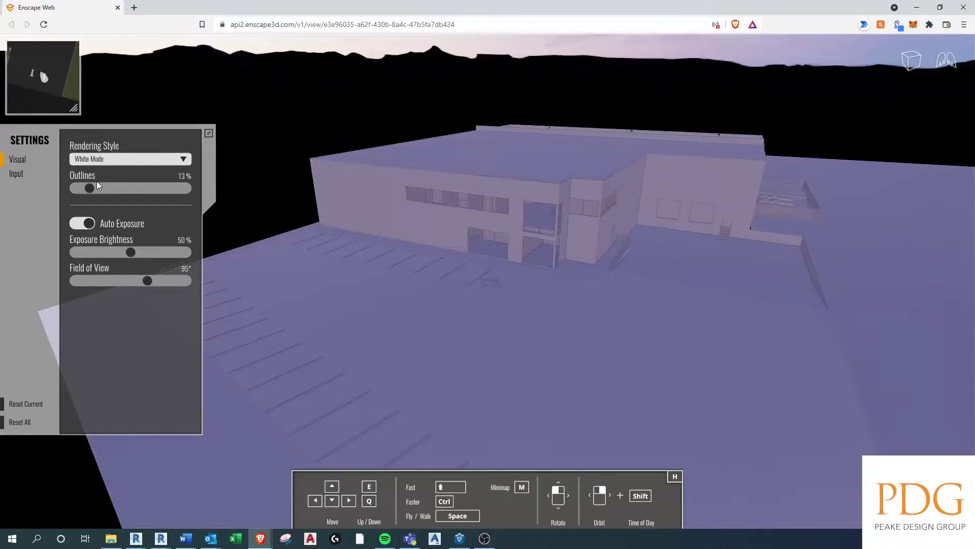
left_click(108, 161)
left_click(90, 194)
left_click_drag(90, 188, 199, 190)
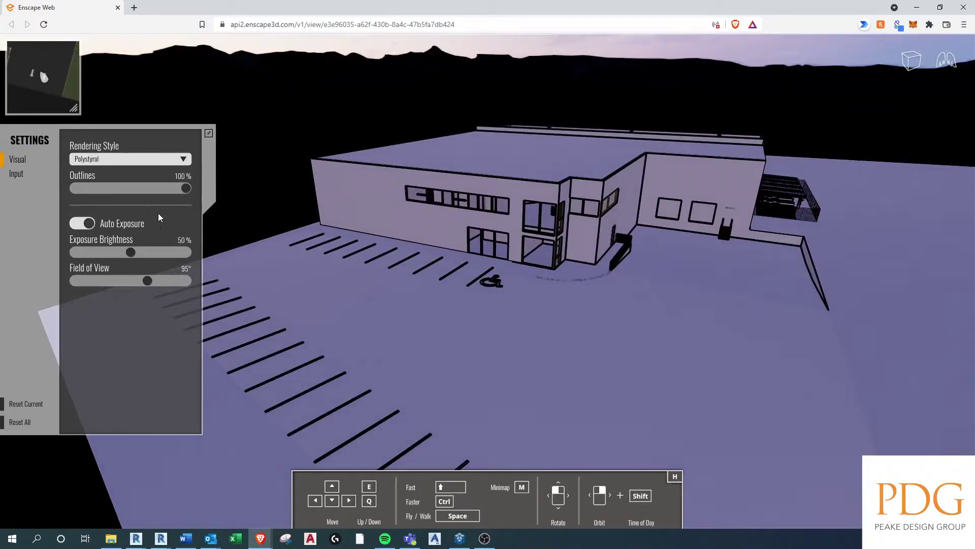
Step: Turn off auto exposure and shift the time of day back to daylight
left_click(90, 224)
left_click(75, 224)
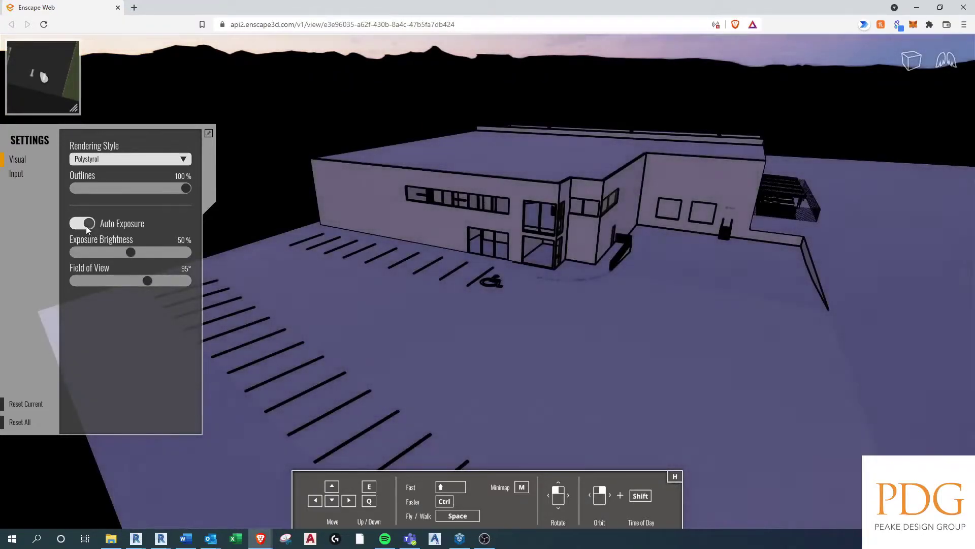
left_click(87, 224)
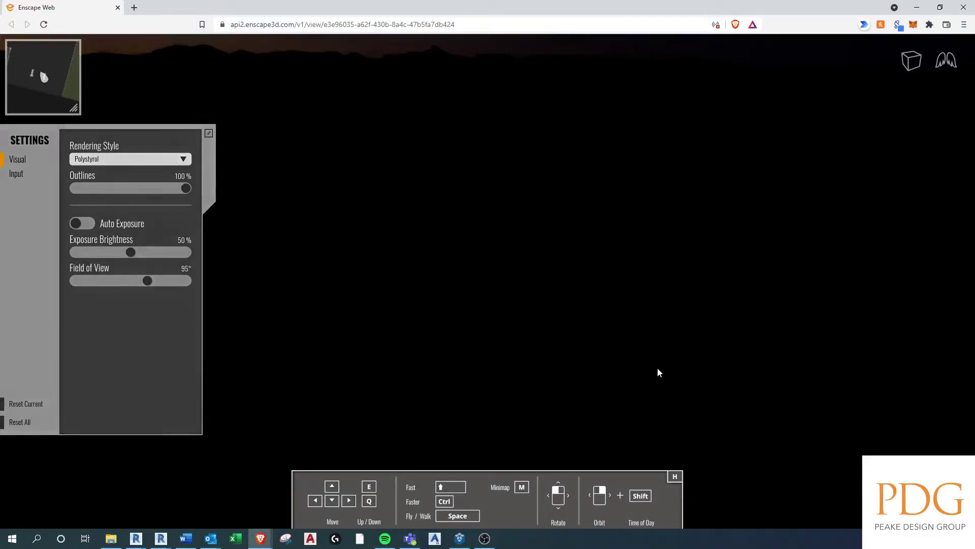
right_click_drag(457, 282, 569, 281, "shift")
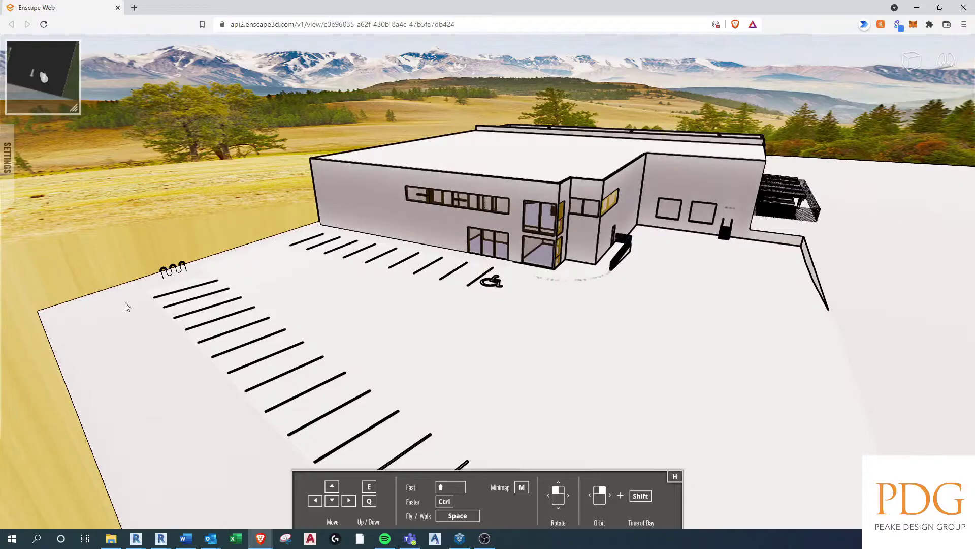
Step: Set the exposure brightness to 52 % with auto exposure turned on, and narrow the field of view below 95°
mouse_move(5, 161)
left_click(80, 224)
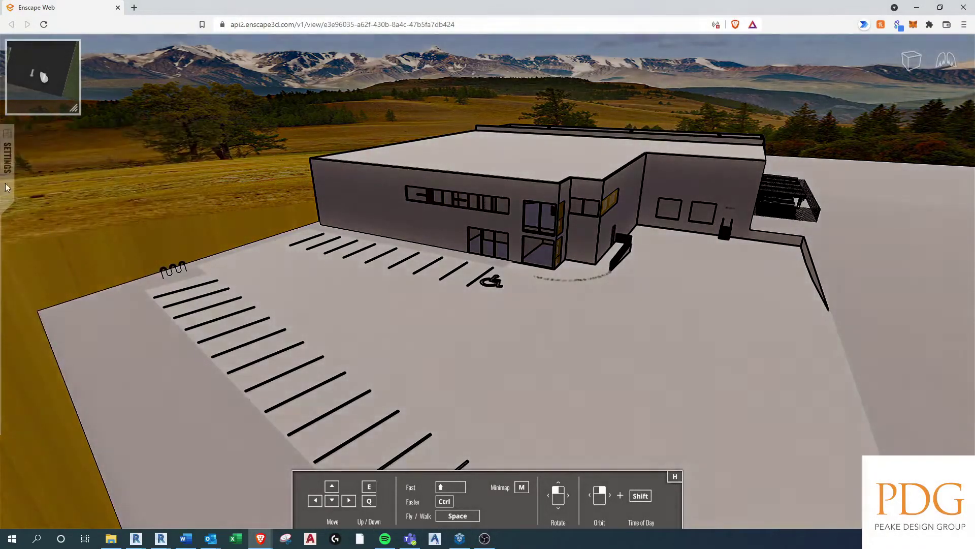
mouse_move(56, 237)
left_click(90, 225)
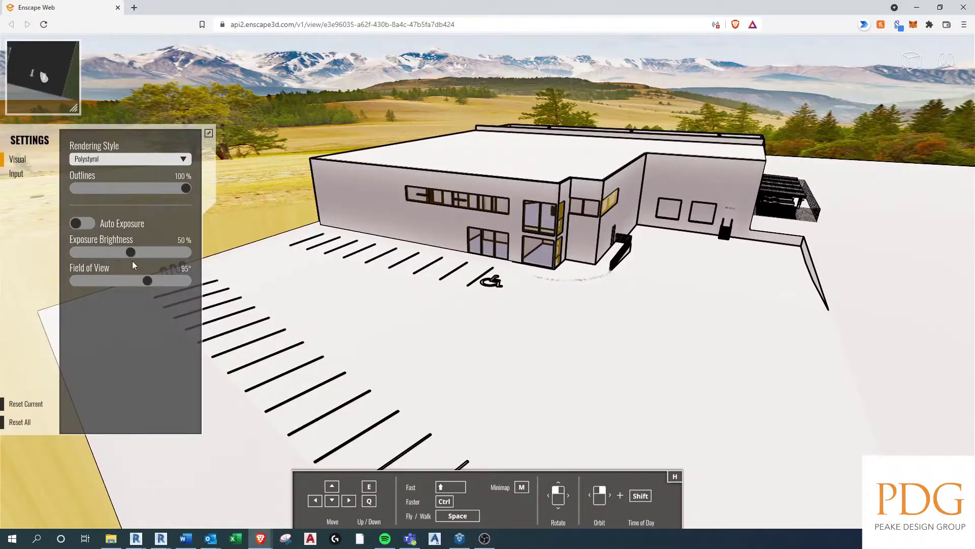
mouse_move(129, 254)
left_mouse_down()
mouse_move(178, 254)
mouse_move(55, 255)
mouse_move(132, 253)
left_mouse_up()
left_click(85, 225)
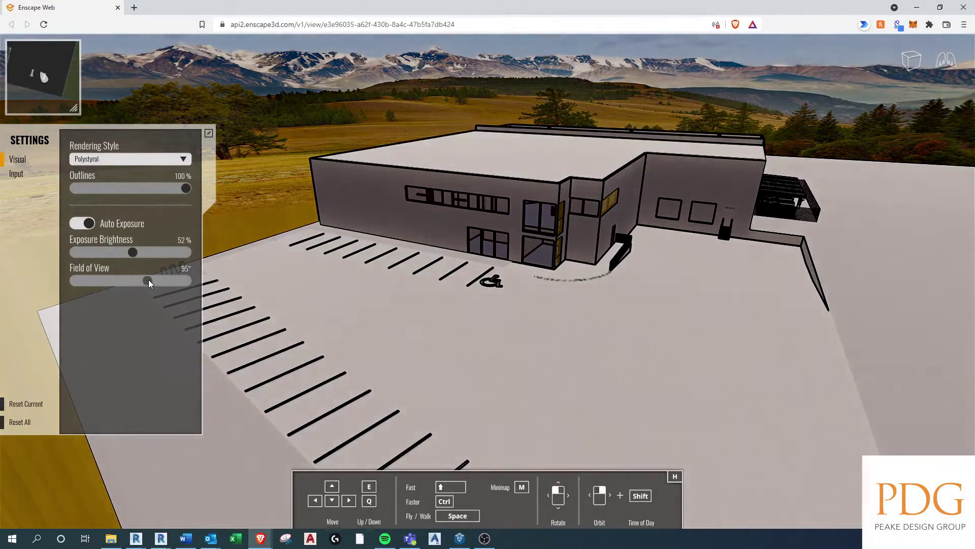
left_click_drag(149, 280, 128, 279)
Step: Set the mouse speed to 3.00, mouse smoothing to 6.90 and movement speed to 3.00 in the input settings
left_click(20, 173)
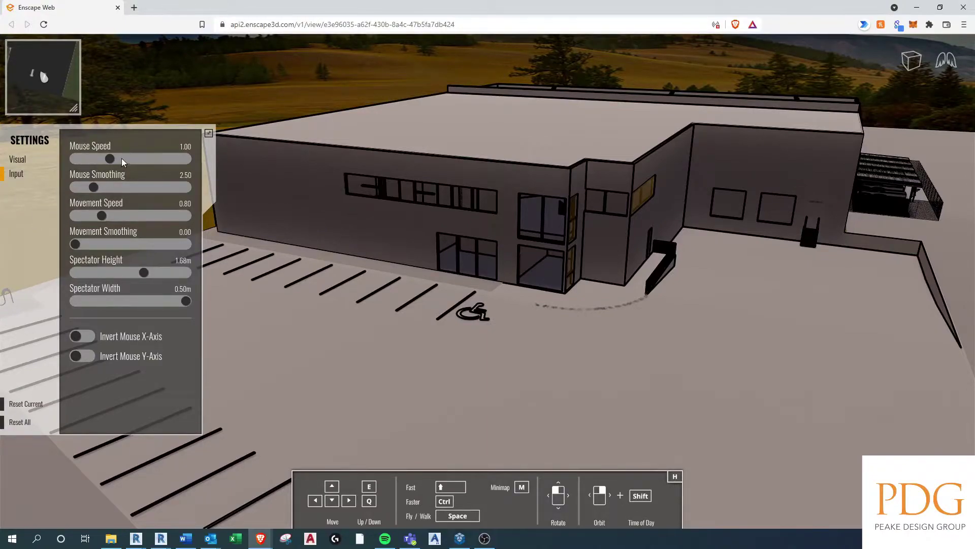
left_click_drag(114, 160, 130, 189)
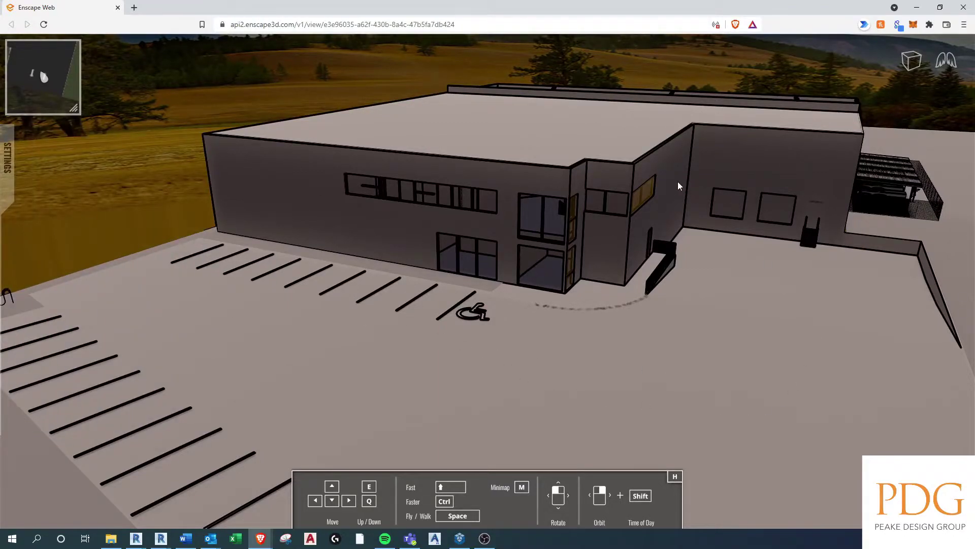
mouse_move(6, 166)
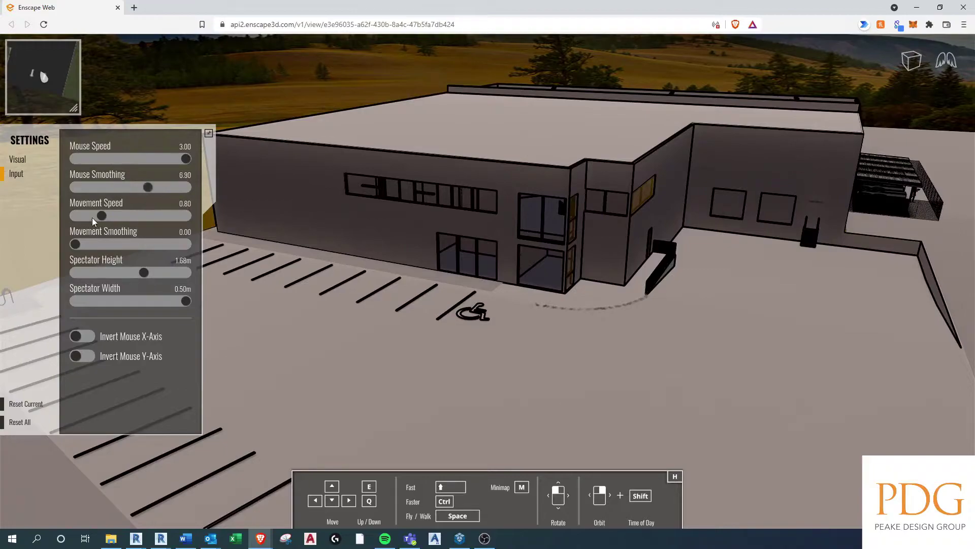
left_click_drag(100, 218, 127, 218)
mouse_move(201, 218)
left_mouse_down()
mouse_move(53, 212)
mouse_move(205, 216)
left_mouse_up()
Step: Fly forward and sideways around the front corner of the building to try the faster movement and rotation
key("Up")
left_click_drag(391, 264, 353, 238)
key("Up")
key("Right")
key("Right")
left_click_drag(301, 401, 252, 399)
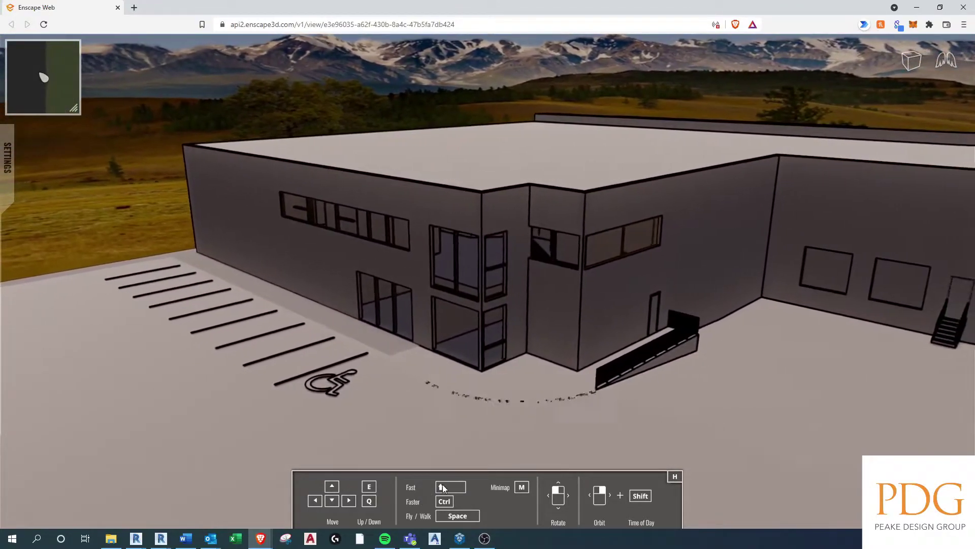
key("Right")
left_click_drag(315, 375, 363, 339)
Step: Set the spectator height to 2.00 m and try adjusting the spectator width
mouse_move(3, 166)
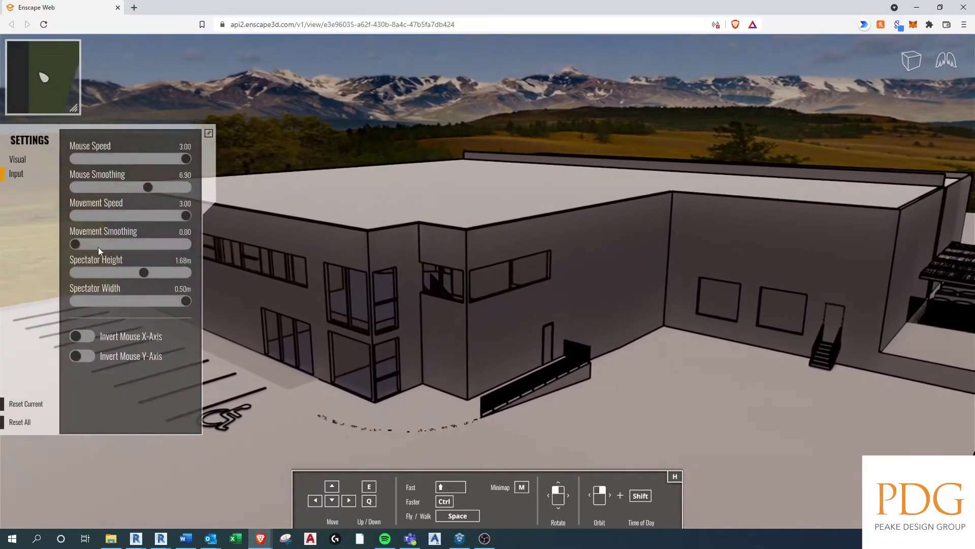
left_click_drag(144, 272, 175, 273)
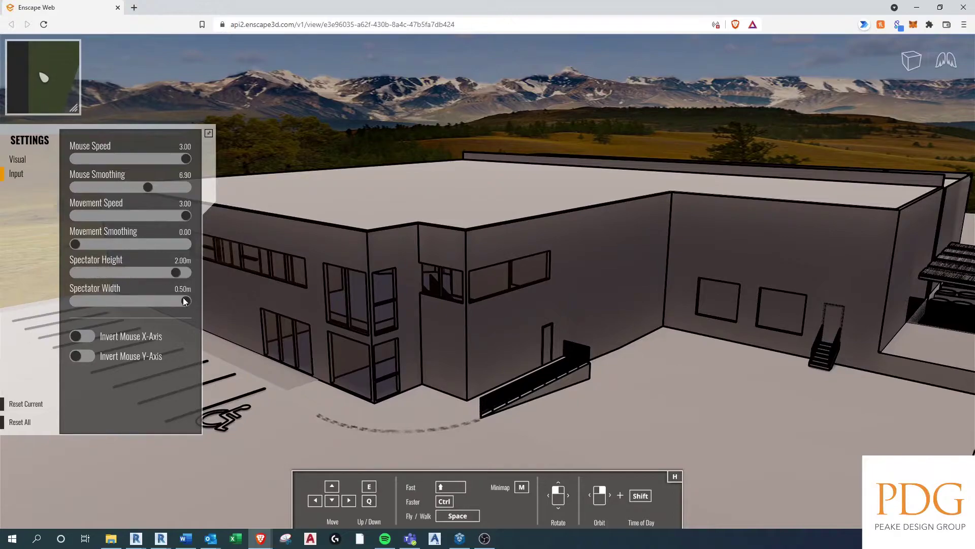
left_click_drag(178, 301, 53, 285)
Step: Bring the camera down to ground level in walk mode, facing the building's front corner
left_click_drag(487, 284, 317, 145)
key("q")
key("w")
left_click_drag(609, 274, 609, 289)
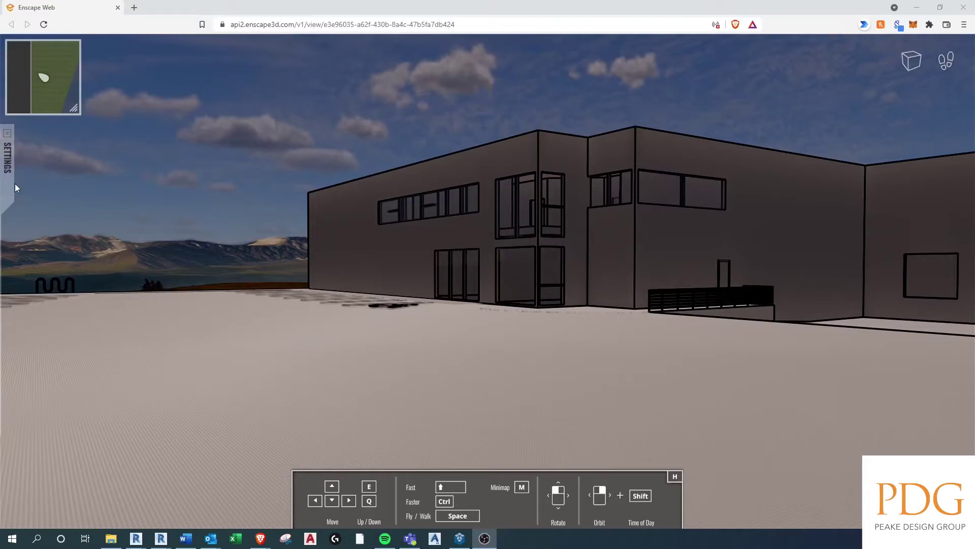
Step: Set the spectator height to 2.10 m and keep the spectator width at 0.50 m
mouse_move(10, 177)
left_click_drag(176, 274, 245, 259)
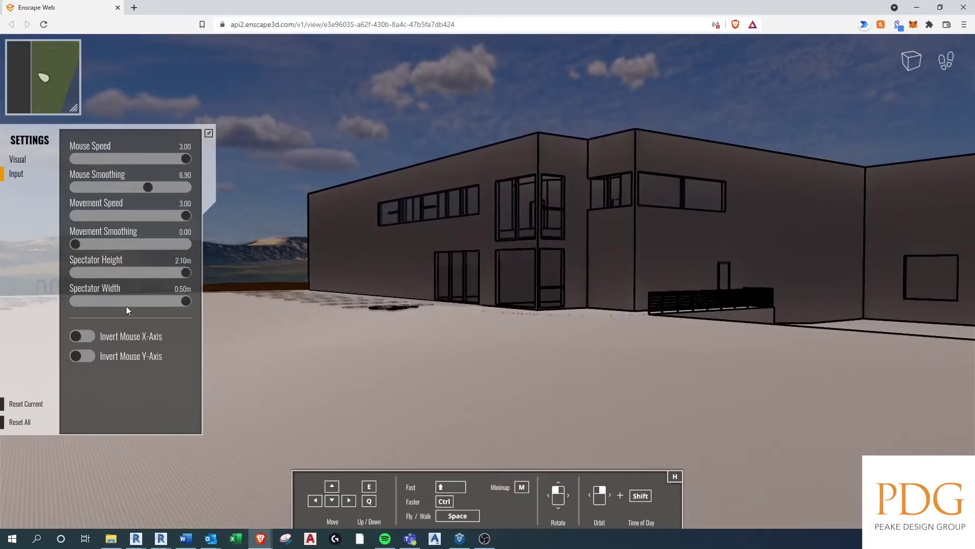
left_click_drag(186, 300, 218, 286)
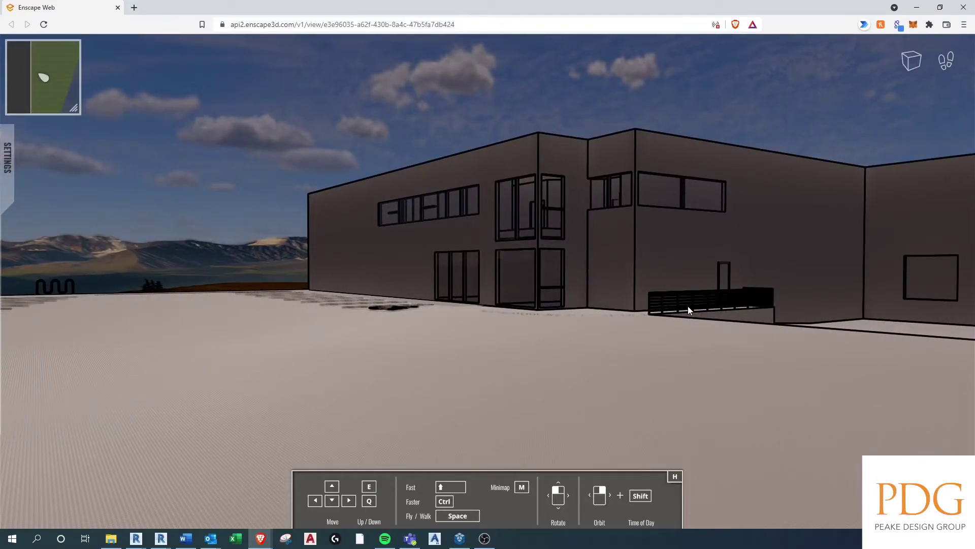
Step: Turn on mouse X-axis inversion and rotate the view around the building's front corner to test it
mouse_move(7, 158)
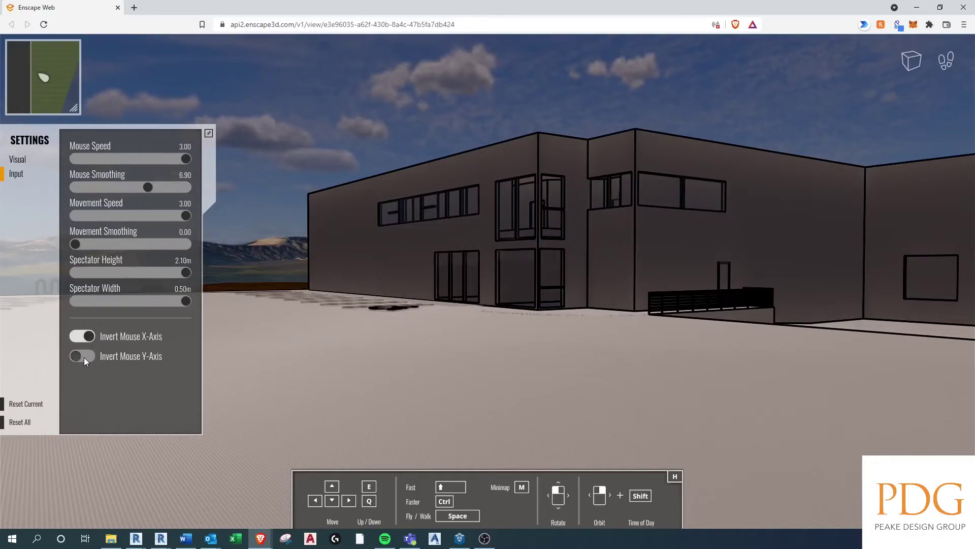
left_click_drag(517, 144, 546, 312)
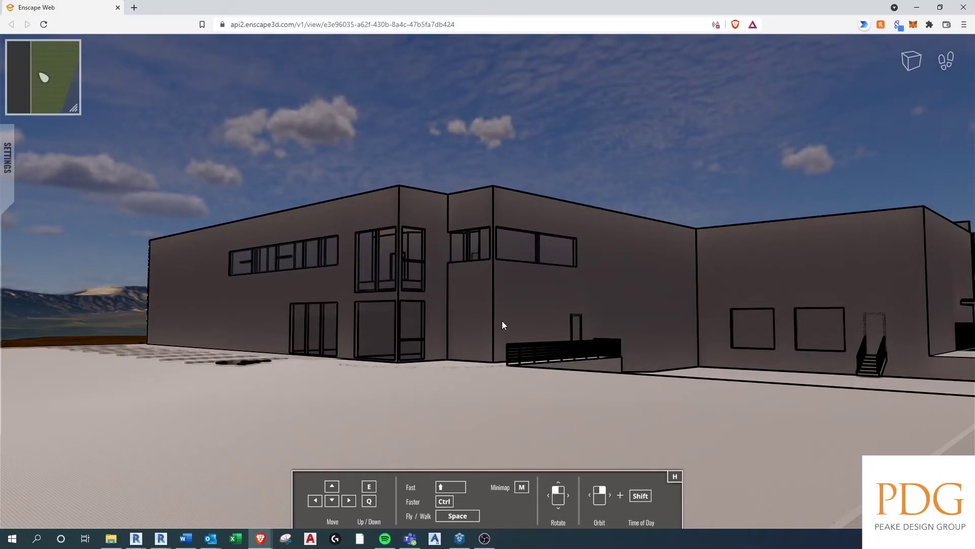
left_click_drag(488, 305, 384, 287)
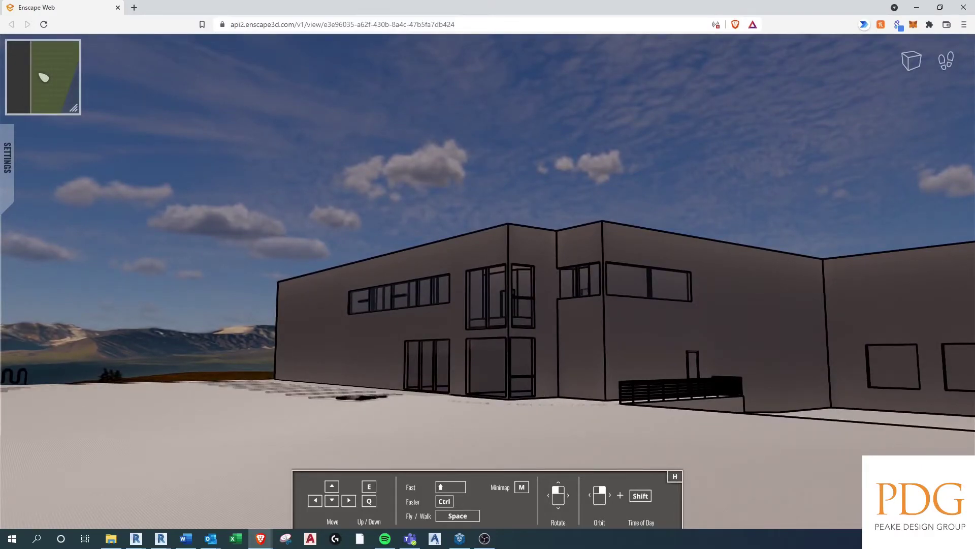
left_click_drag(383, 287, 360, 196)
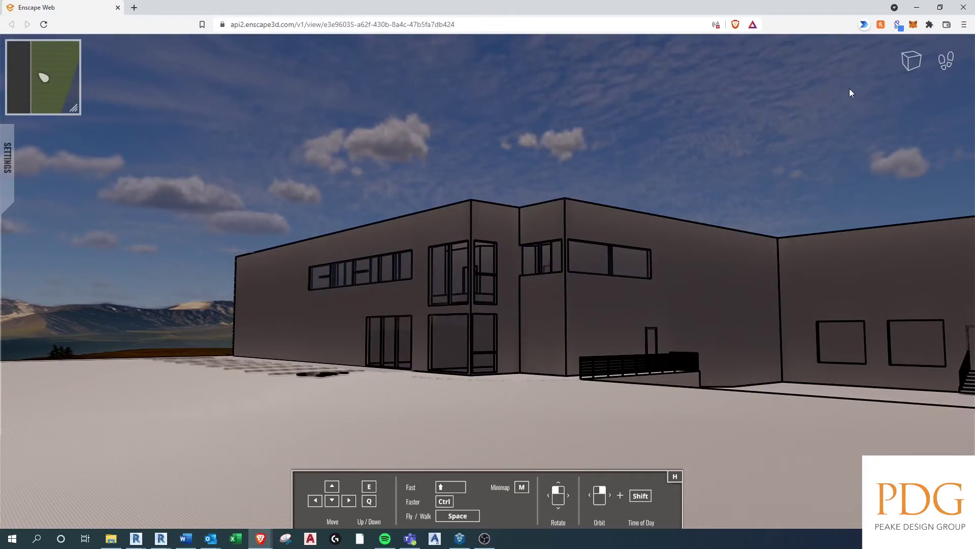
Step: Switch the projection to two-point perspective and move sideways past the building's front in fly mode
left_click(947, 61)
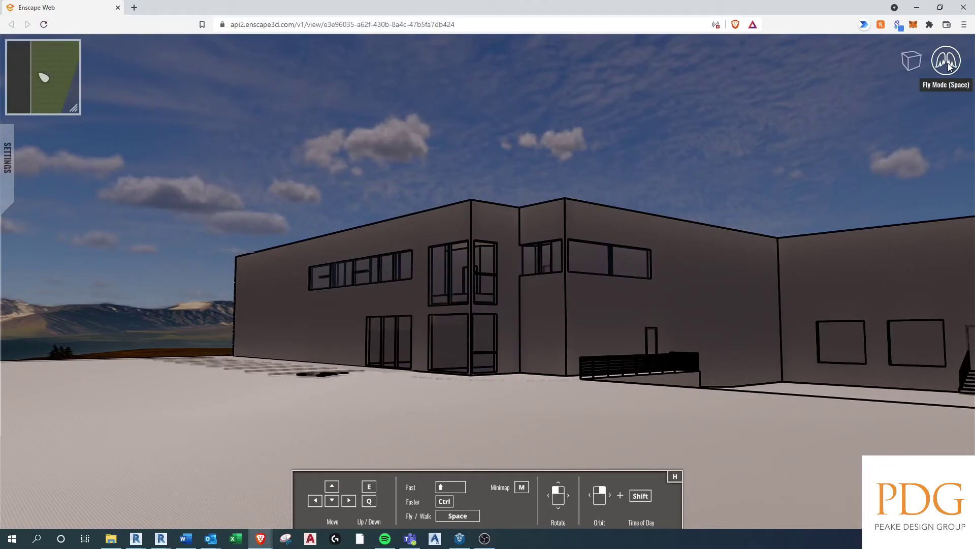
left_click(946, 62)
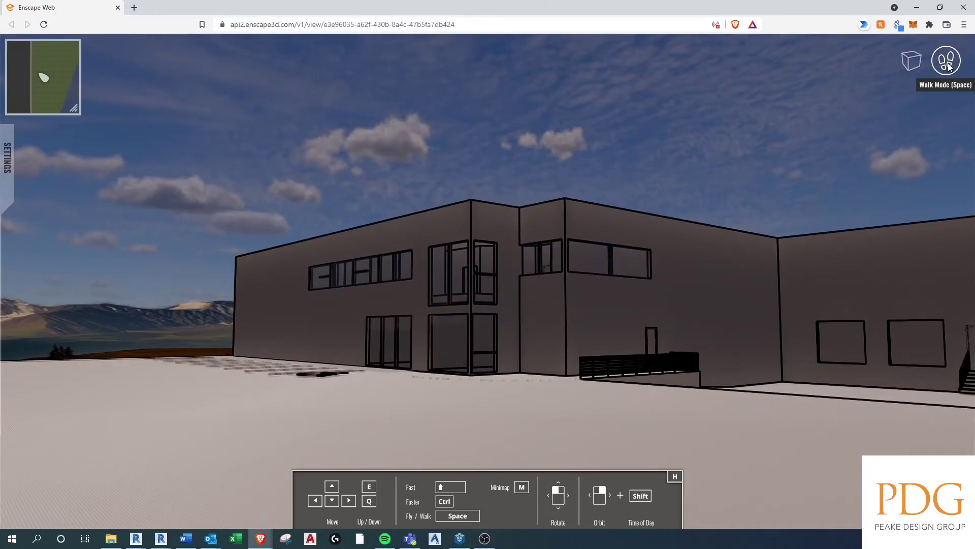
left_click(911, 63)
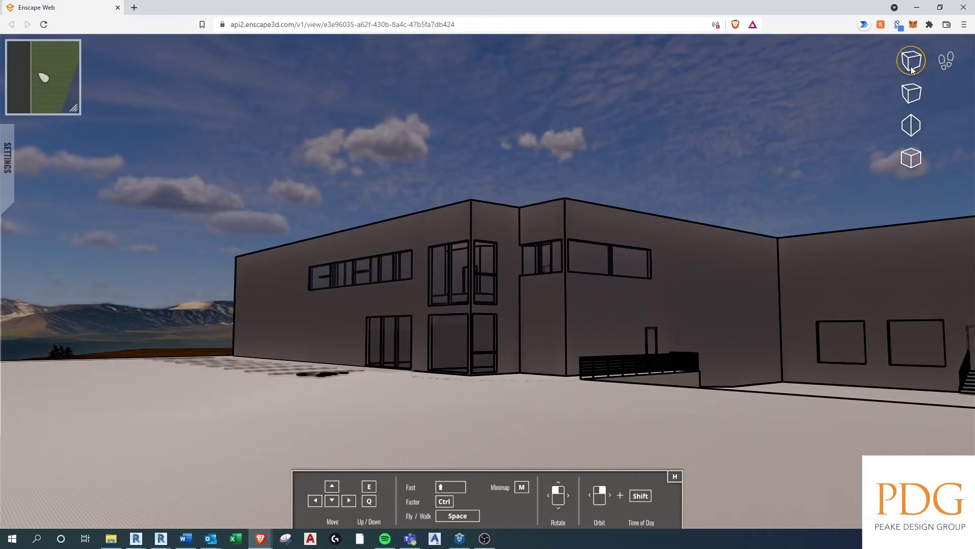
left_click(919, 132)
mouse_move(684, 213)
left_mouse_down()
mouse_move(636, 209)
mouse_move(683, 213)
mouse_move(700, 254)
mouse_move(681, 224)
left_mouse_up()
key("space")
key("Left")
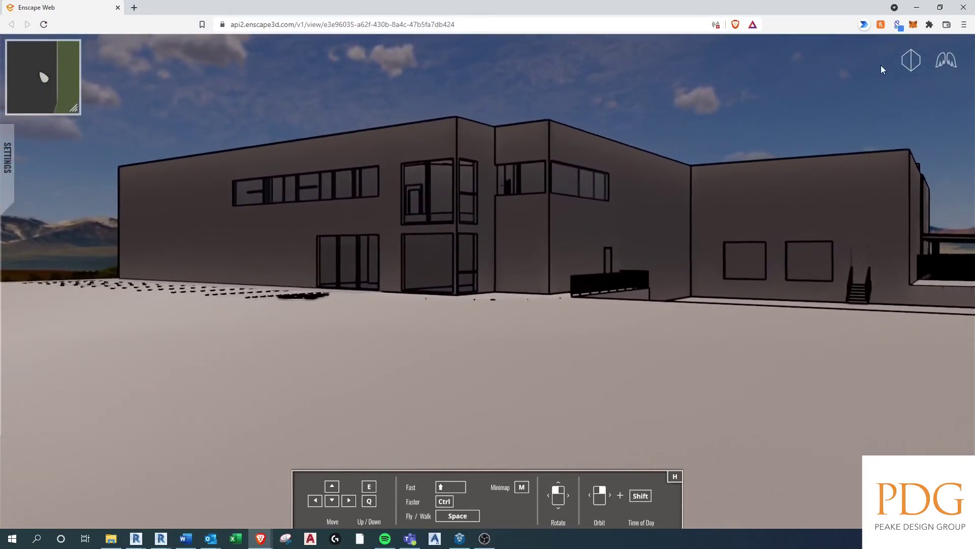
Step: Switch the projection to orthographic and orbit the model to view the whole building and site from above
left_click(912, 60)
left_click(914, 162)
left_click_drag(777, 200, 653, 281)
right_click_drag(607, 260, 124, 287)
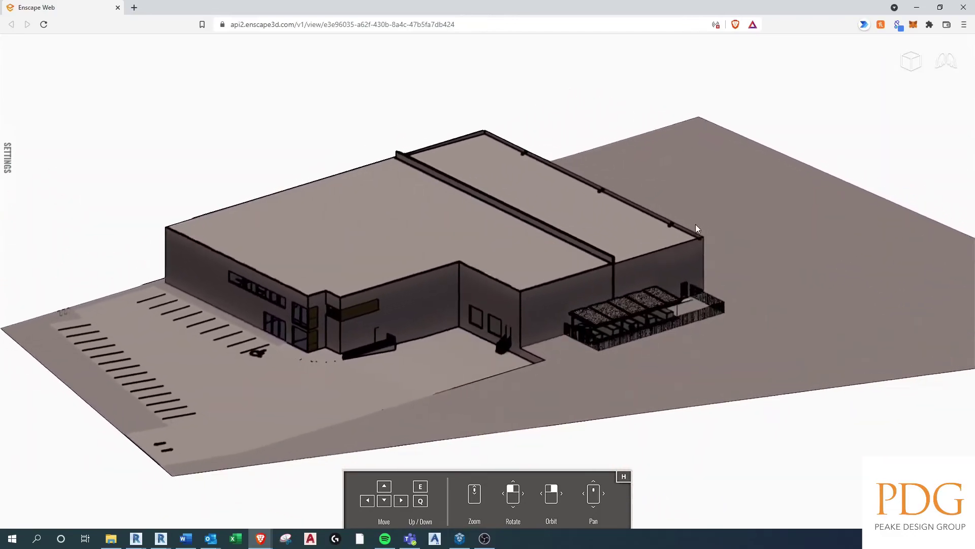
Step: Return the projection to perspective and move the camera left over the site
left_click(911, 61)
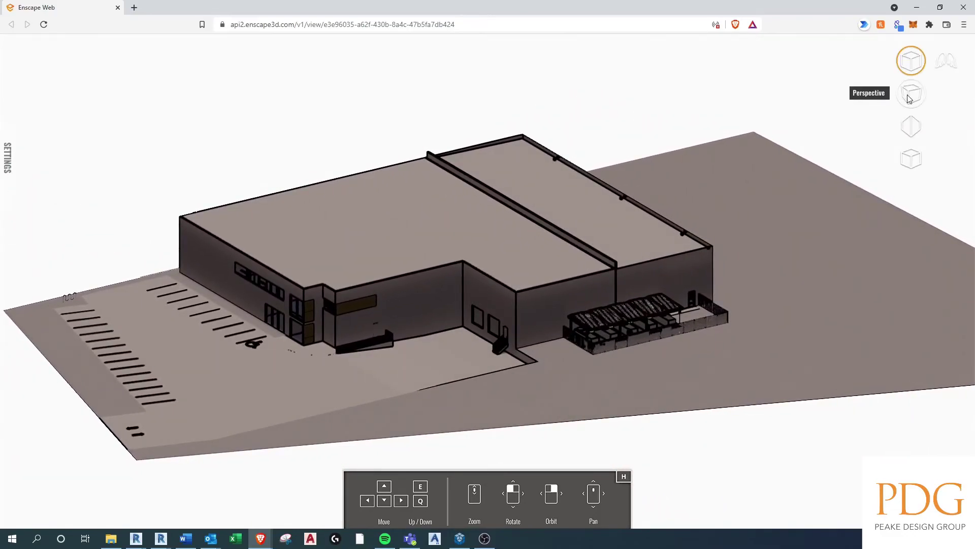
left_click(909, 95)
key("Left")
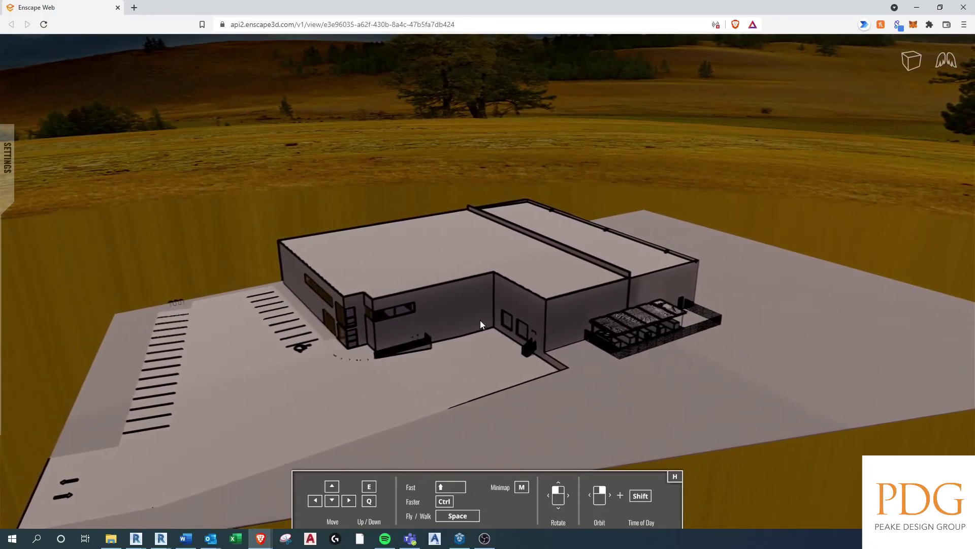
key("Left")
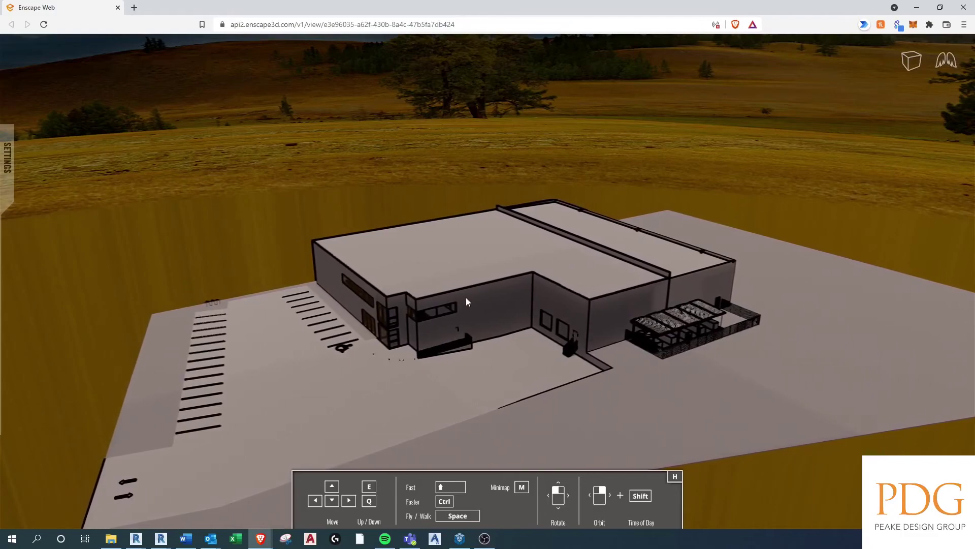
key("Left")
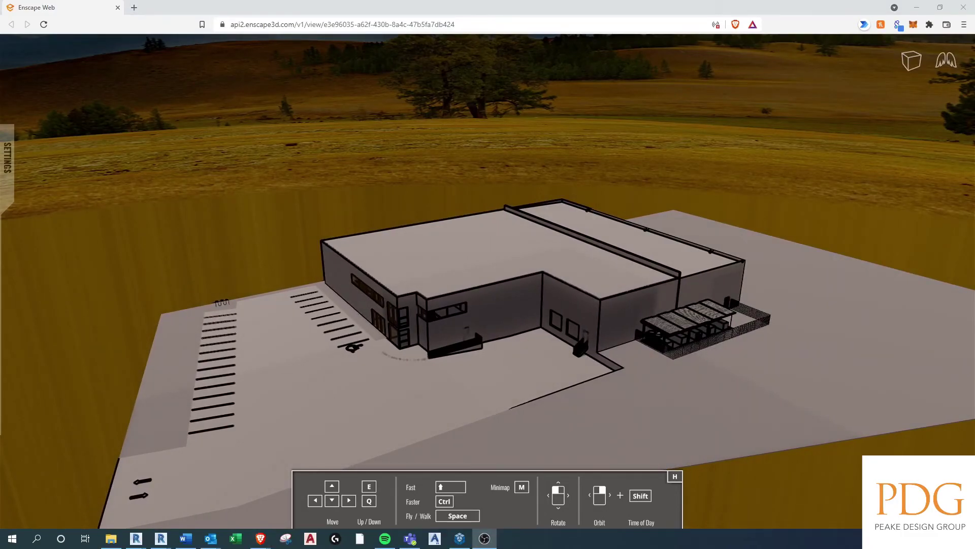